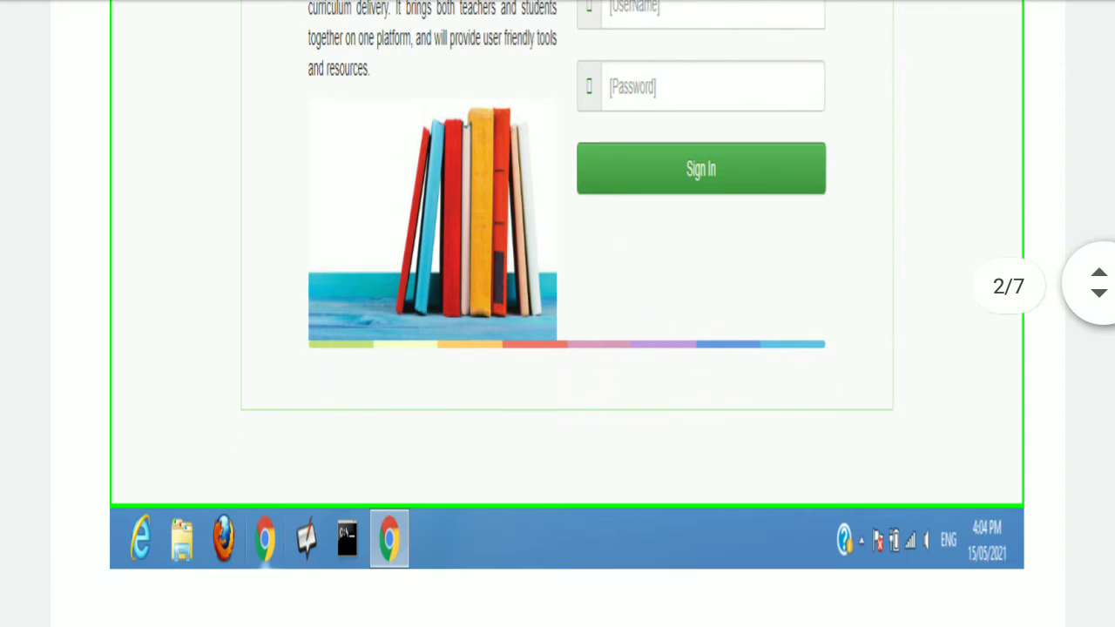
Review the school-level and upload statistics of the LMS admin dashboard on page 3 of the guide.
scroll(784, 183, down, 6)
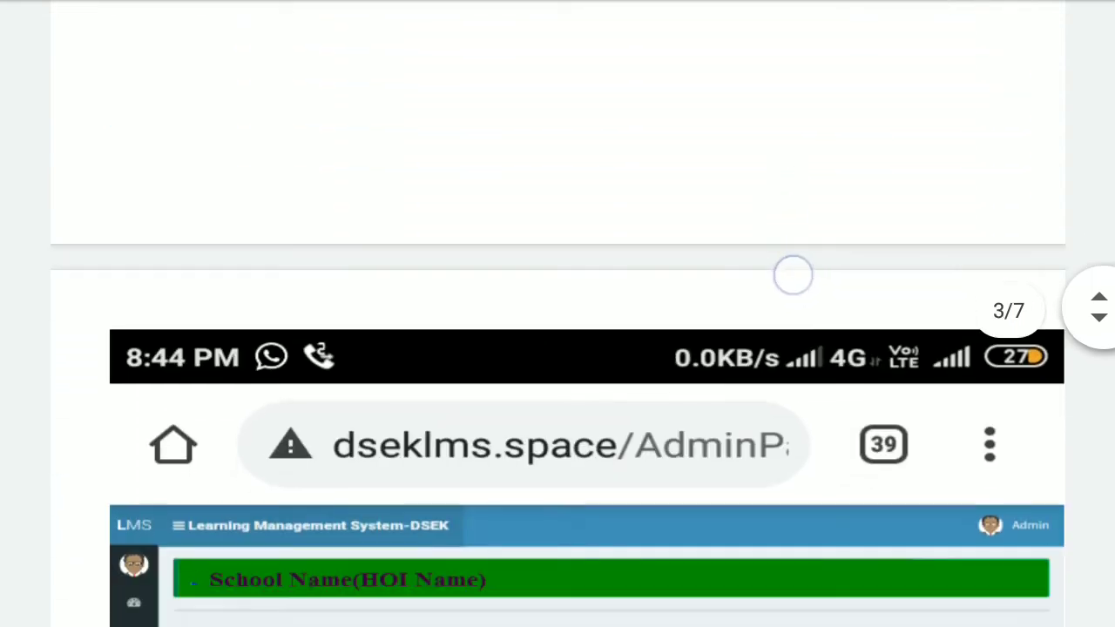
scroll(749, 190, down, 3)
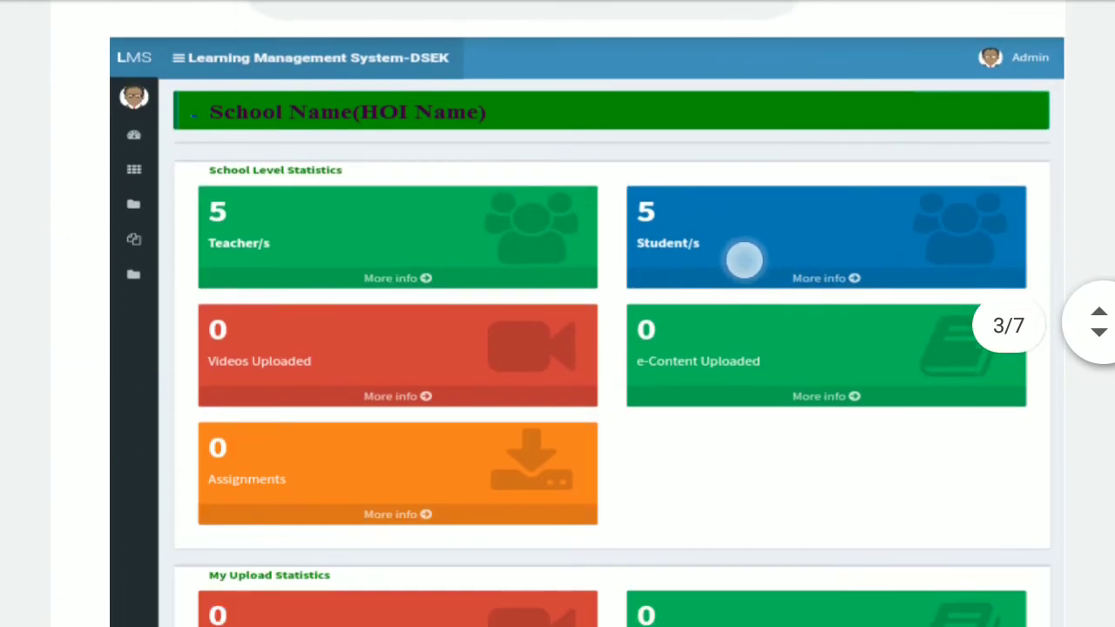
scroll(724, 230, up, 1)
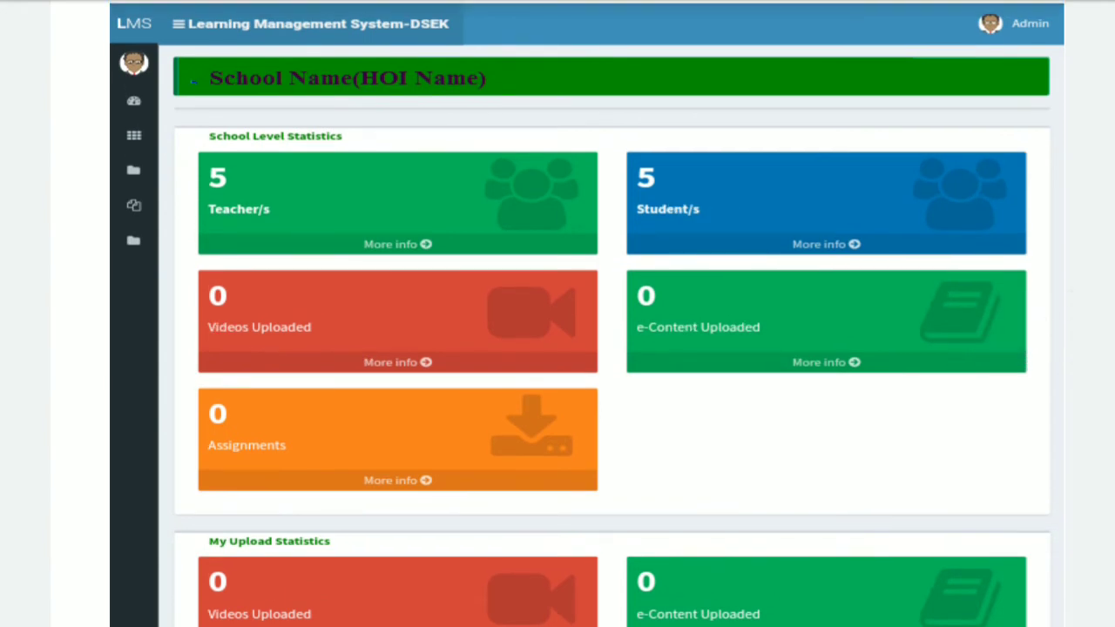
scroll(299, 119, up, 1)
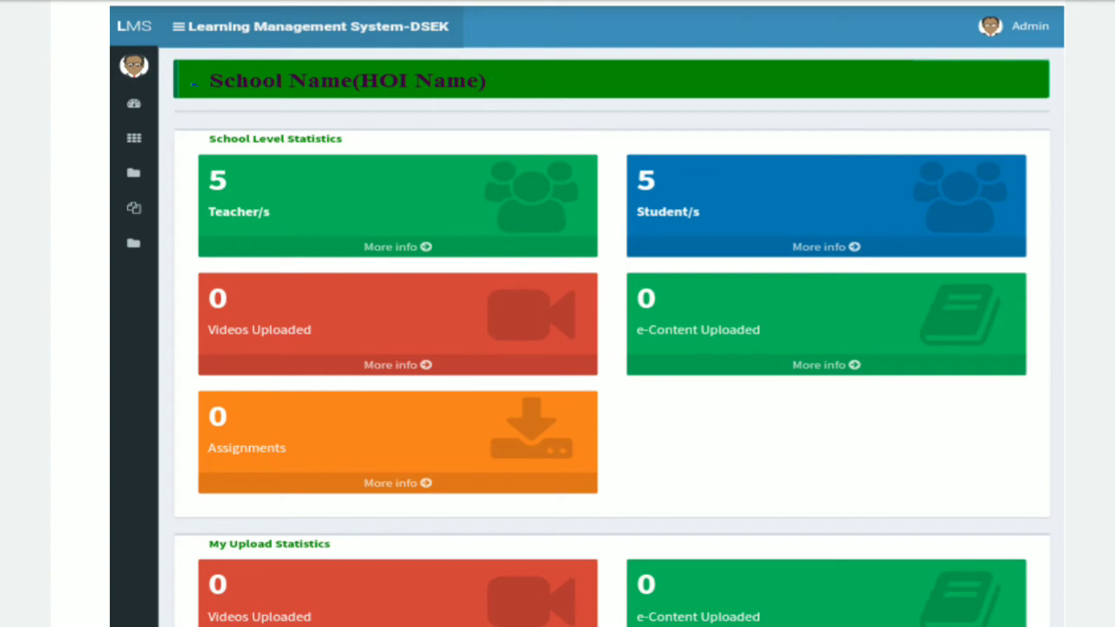
drag(790, 448, 765, 386)
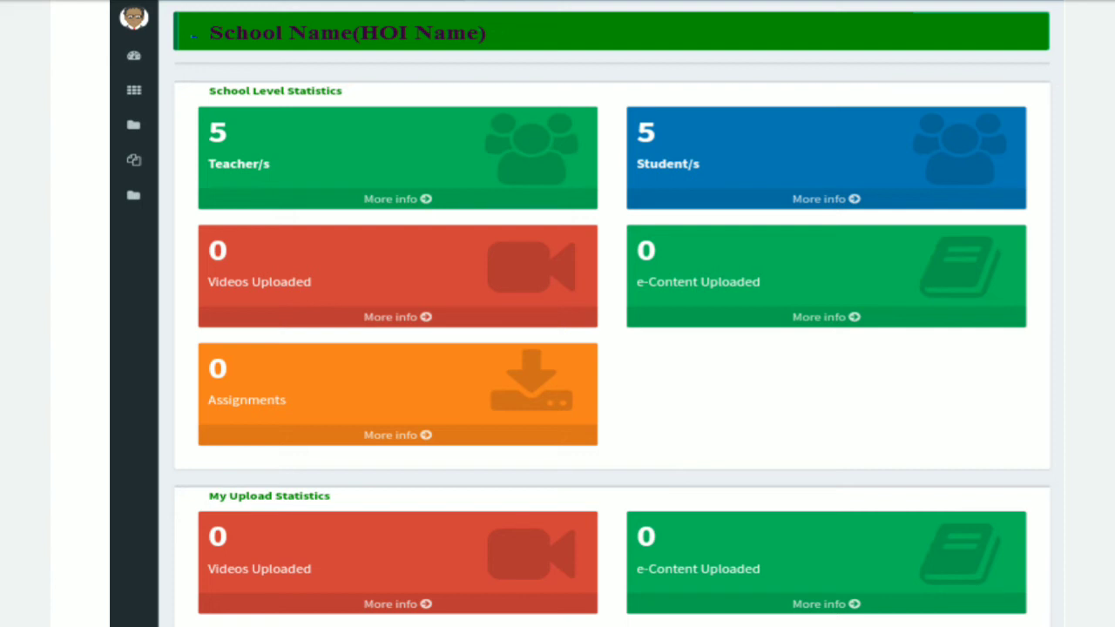
drag(846, 398, 846, 220)
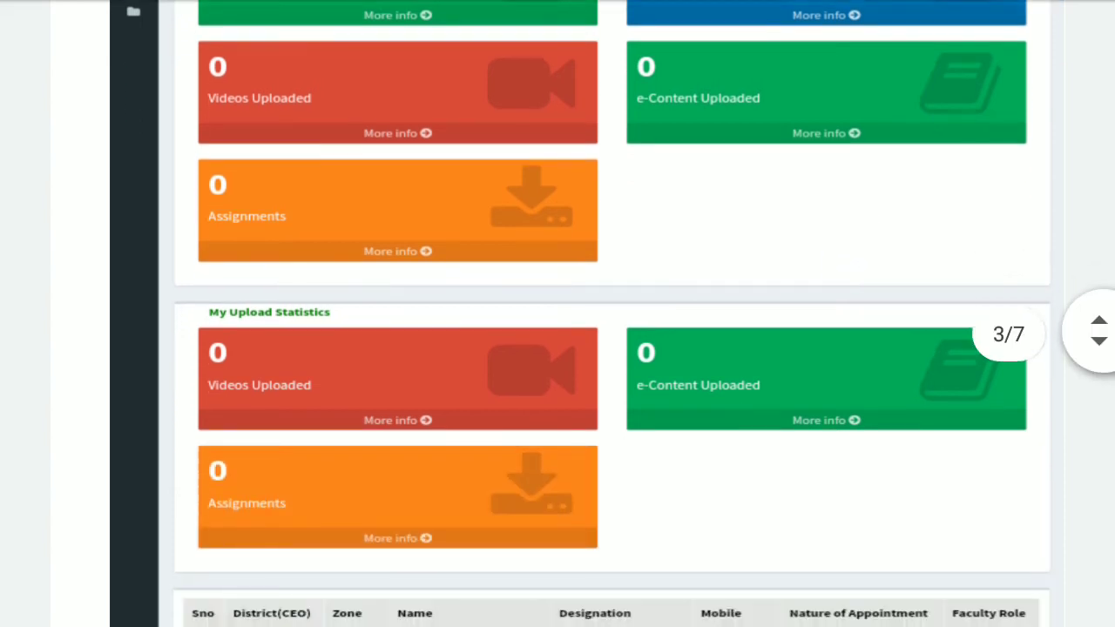
drag(558, 412, 558, 194)
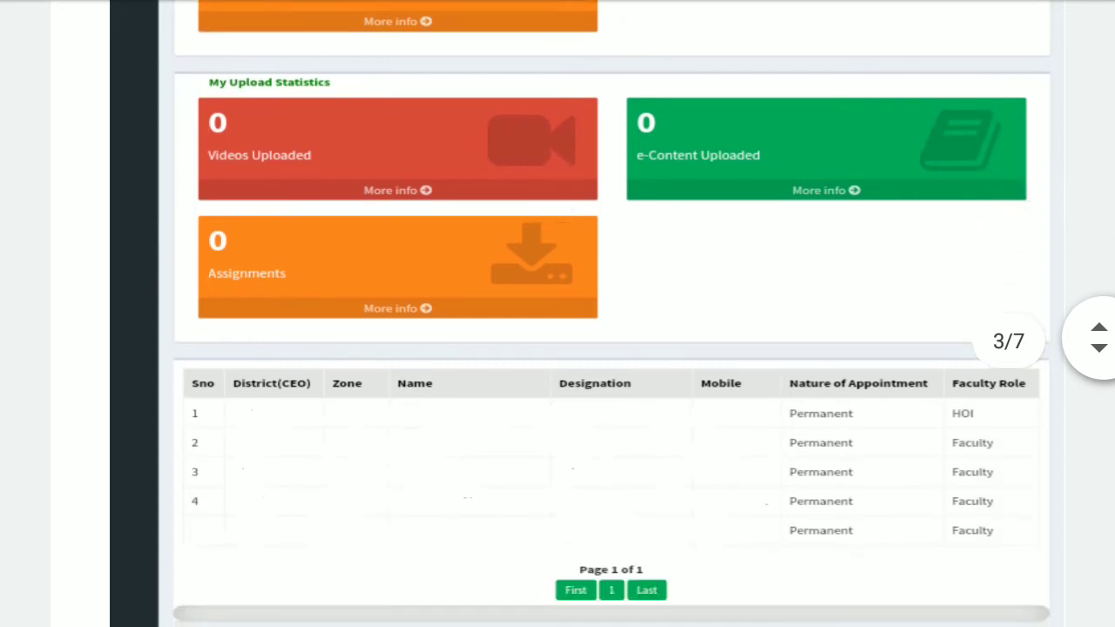
drag(777, 194, 607, 445)
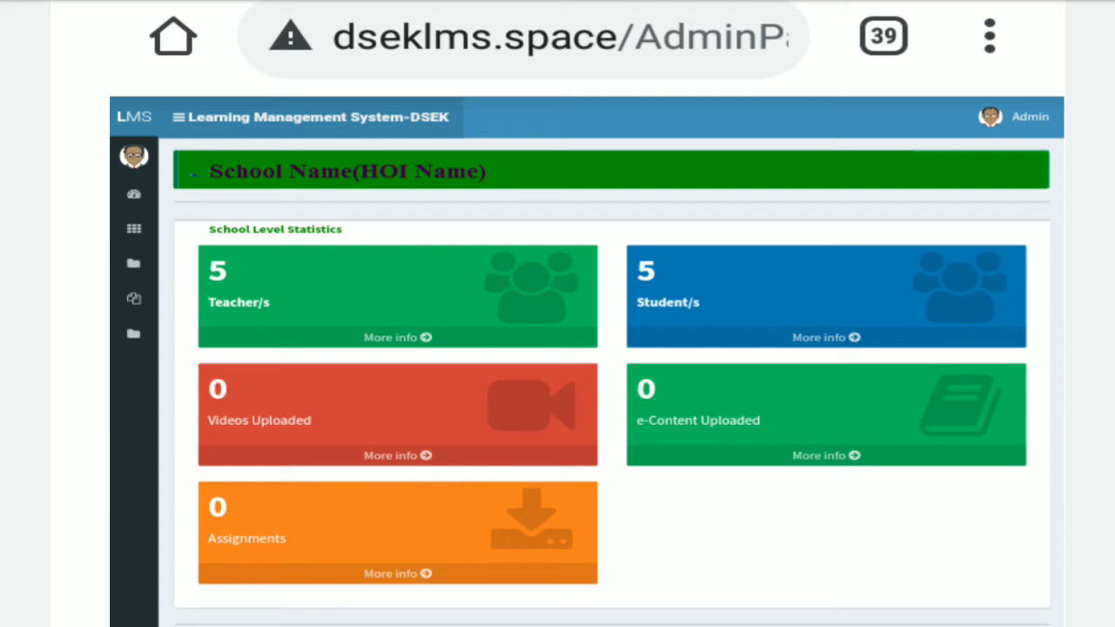
Examine the faculty and student tables below the dashboard statistics on page 3.
drag(757, 490, 671, 112)
drag(763, 334, 741, 264)
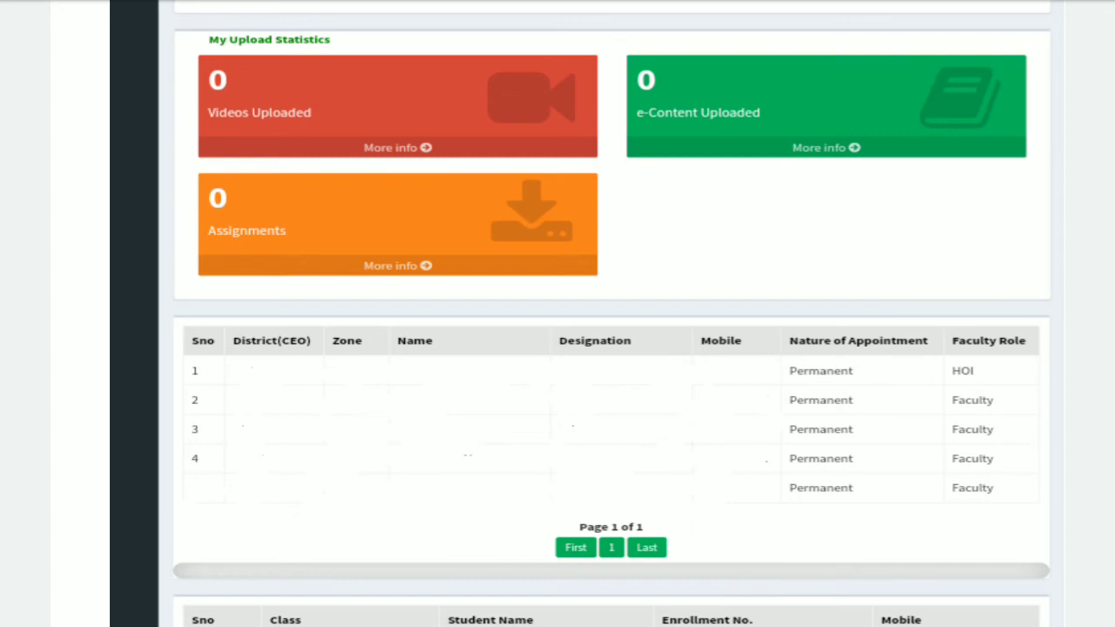
drag(747, 405, 720, 229)
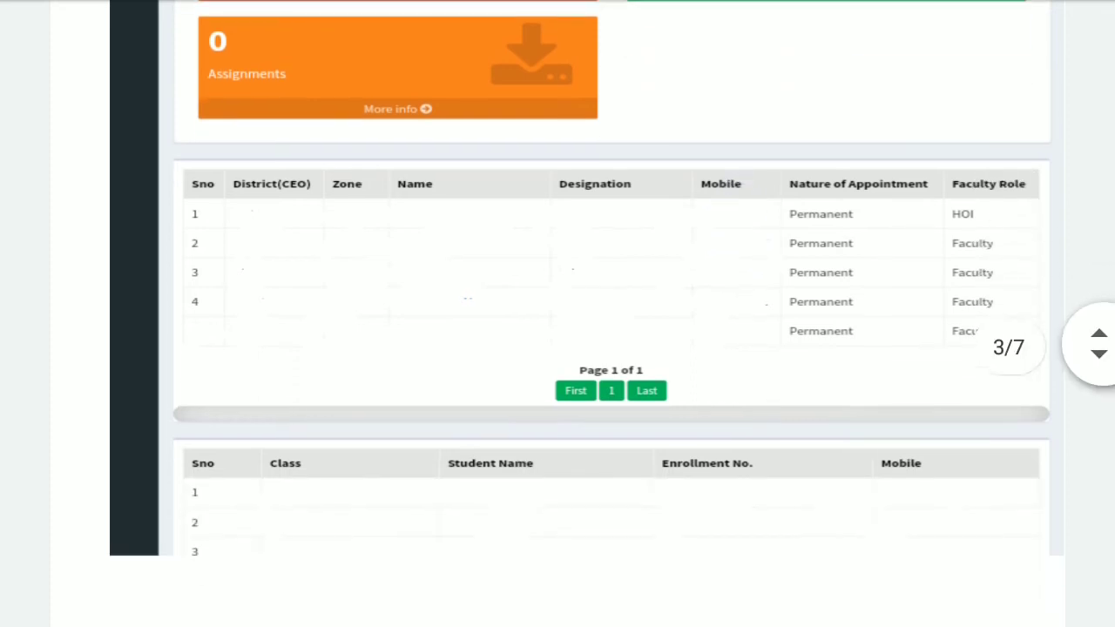
drag(636, 316, 635, 250)
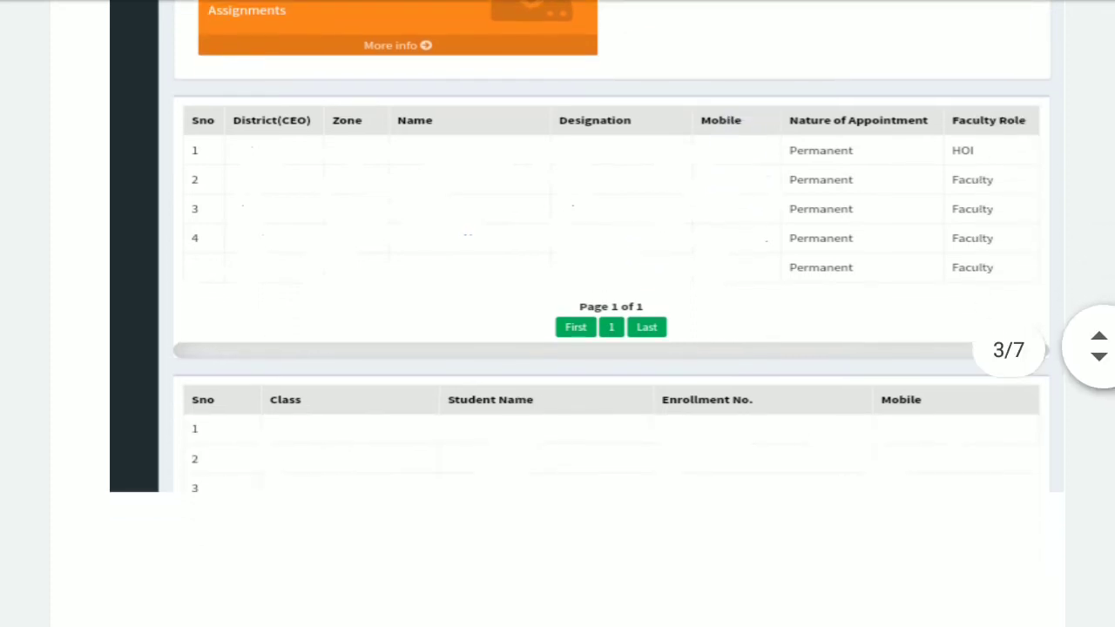
drag(624, 478, 606, 386)
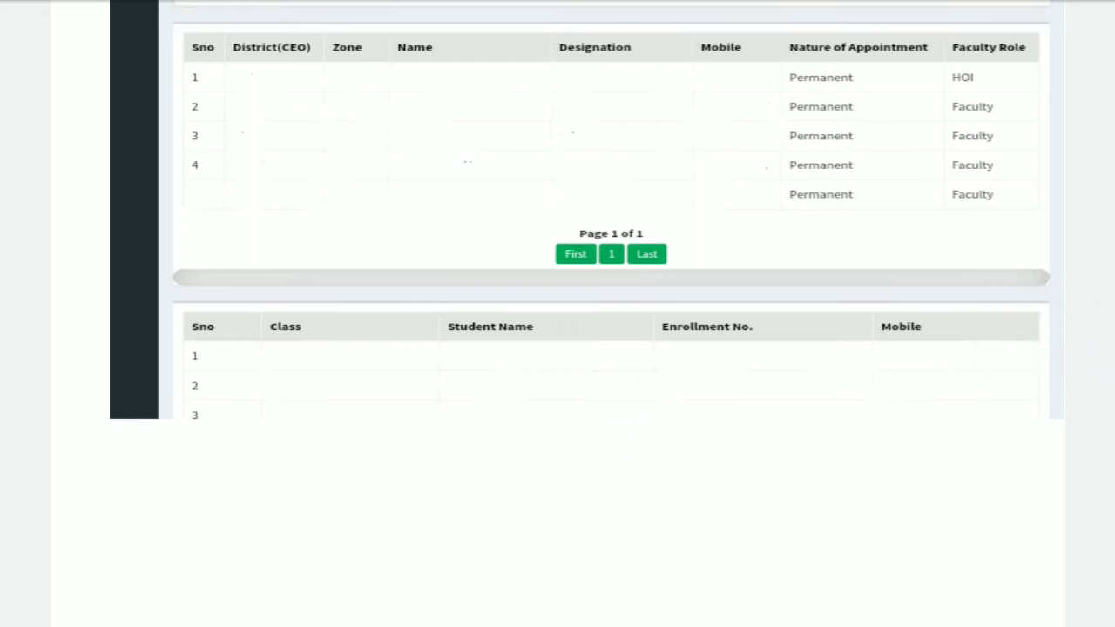
View page 4, showing the School navigation entries Add Program and Add Faculty beside the dashboard.
drag(739, 520, 687, 241)
drag(734, 485, 669, 133)
drag(712, 448, 649, 186)
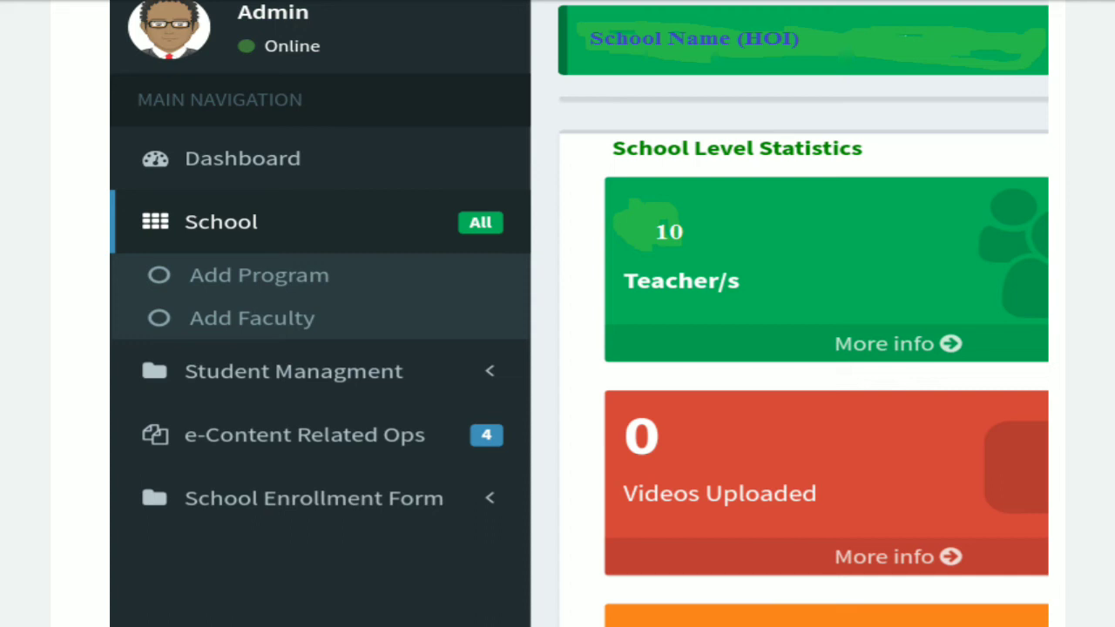
scroll(772, 331, down, 10)
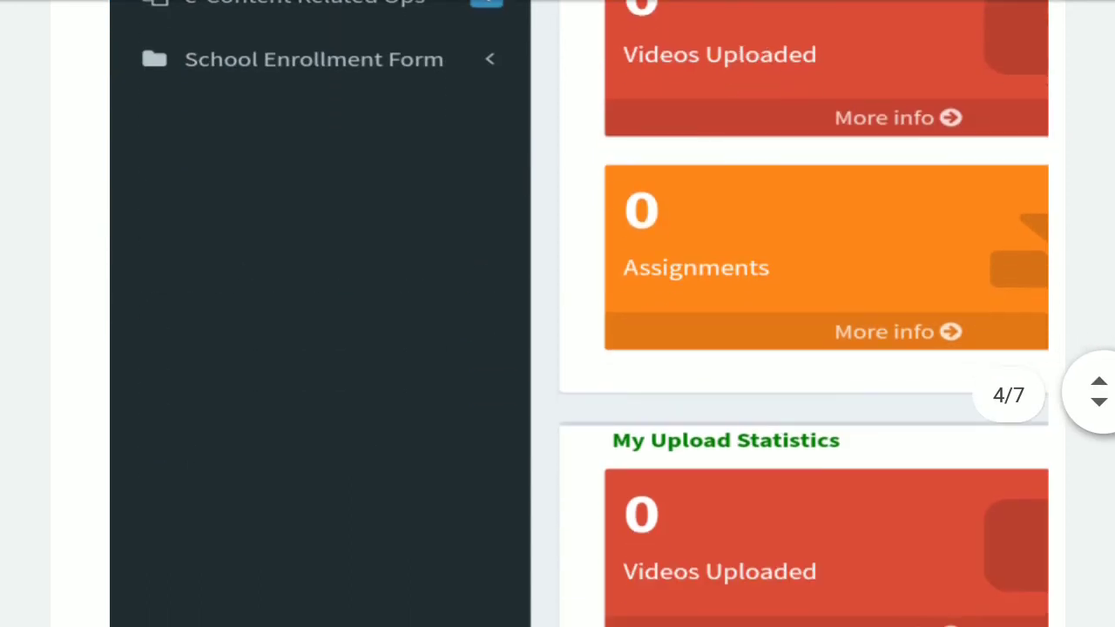
Read through the Add Teacher form on page 5, from District(CEO) down to the Password field.
scroll(772, 425, down, 6)
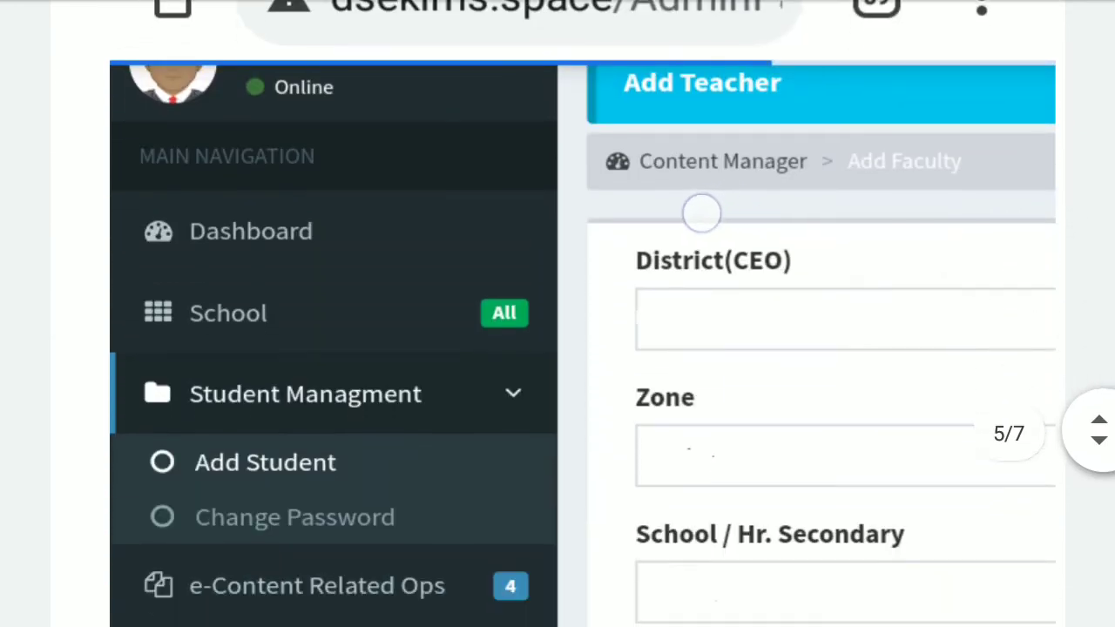
scroll(697, 180, down, 1)
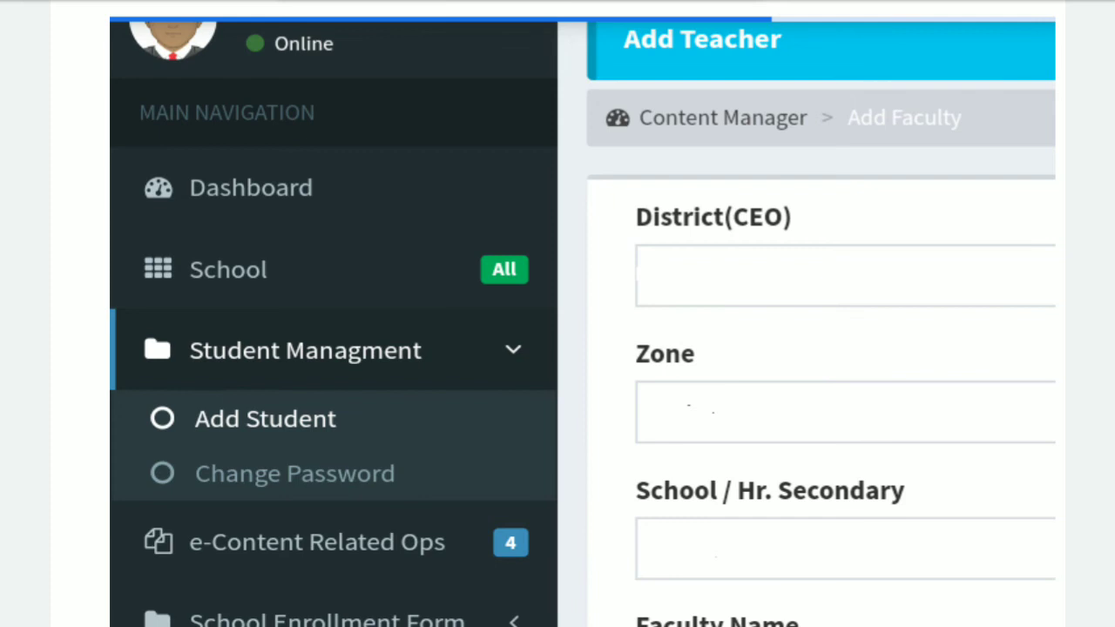
scroll(894, 378, down, 2)
scroll(860, 157, down, 2)
scroll(859, 287, down, 2)
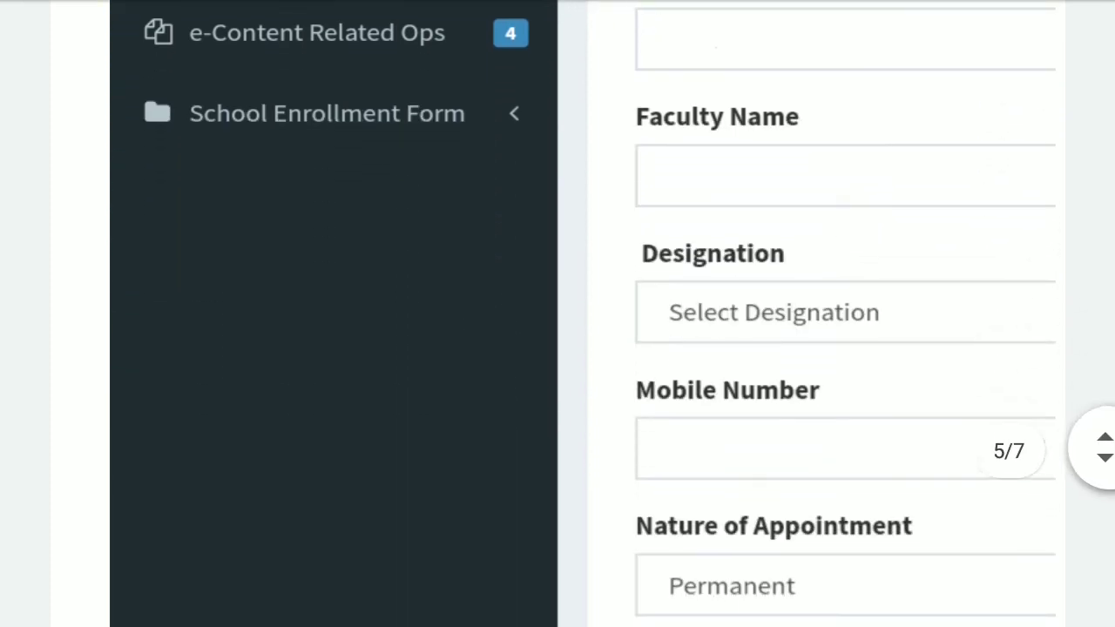
scroll(854, 236, down, 2)
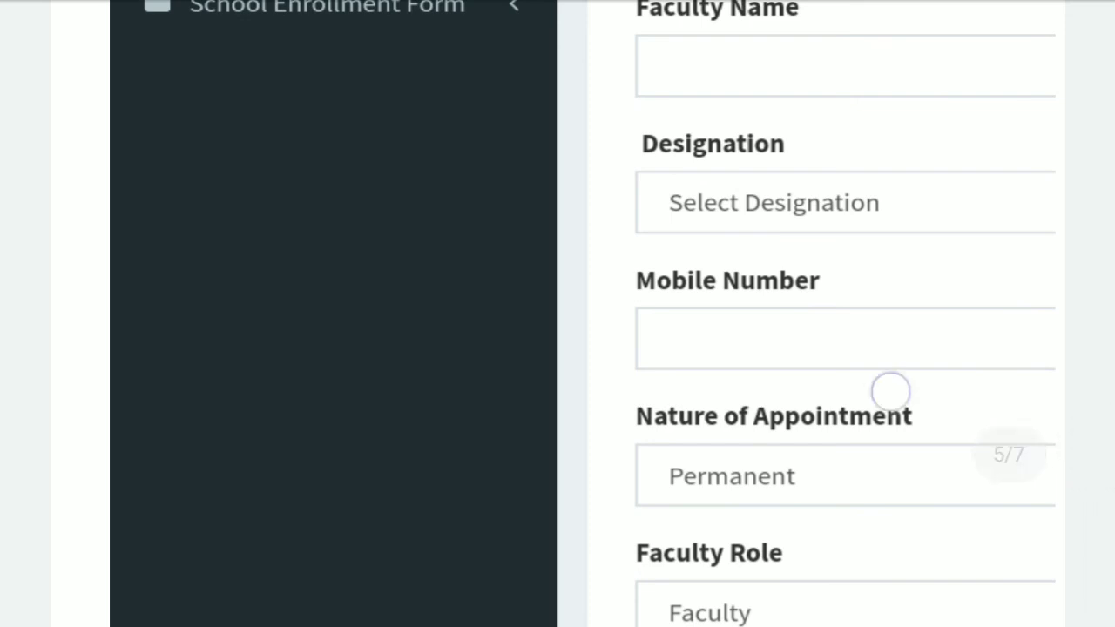
scroll(888, 392, down, 2)
scroll(906, 375, down, 2)
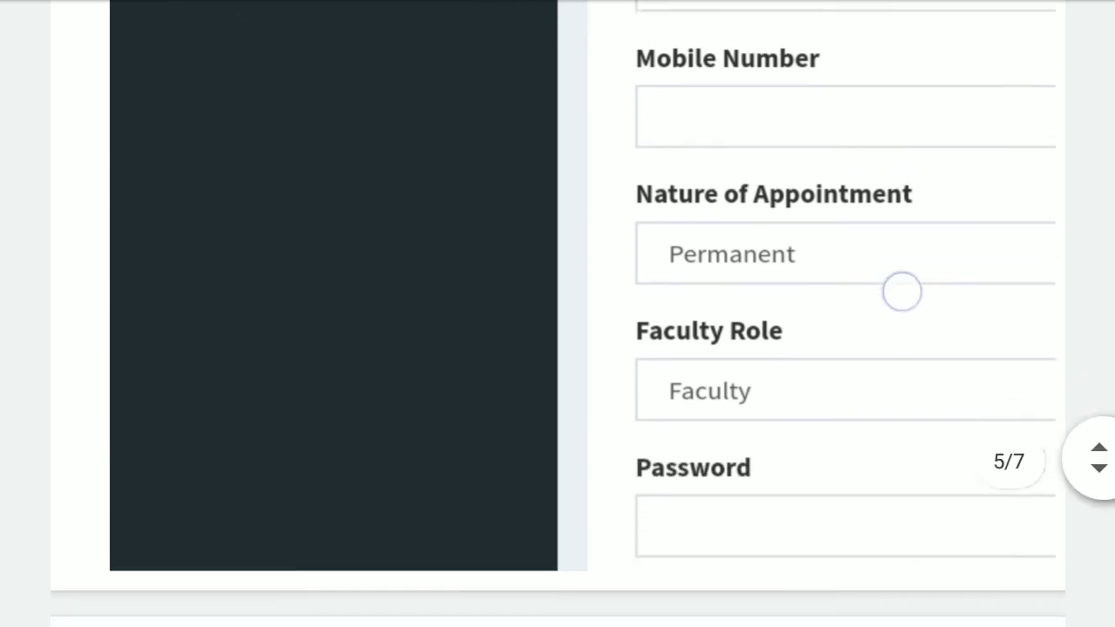
scroll(911, 309, down, 2)
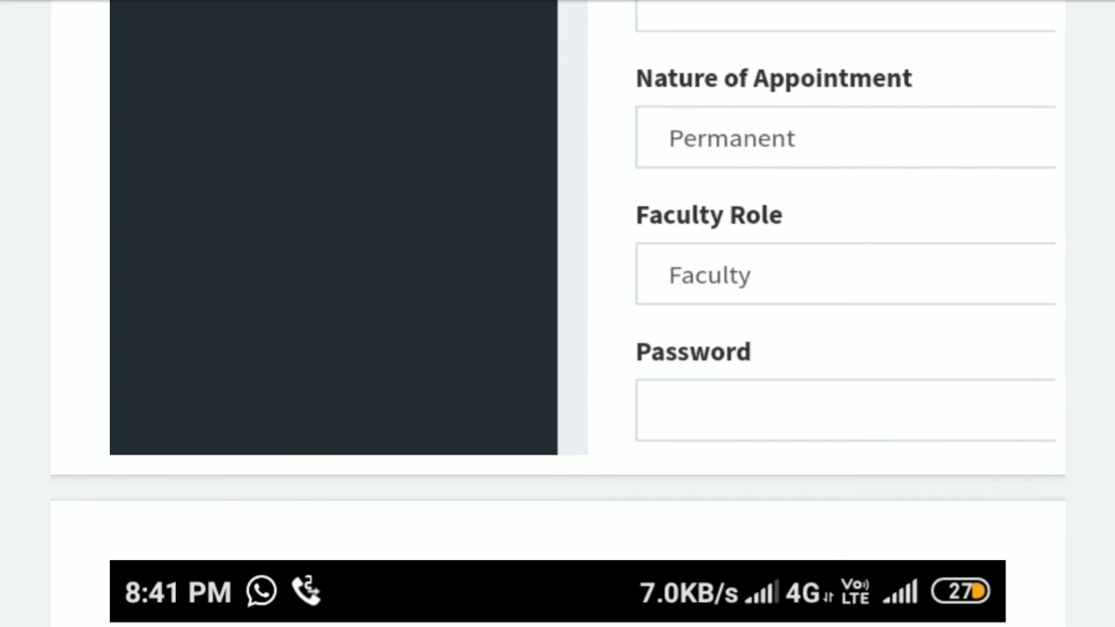
scroll(881, 309, down, 2)
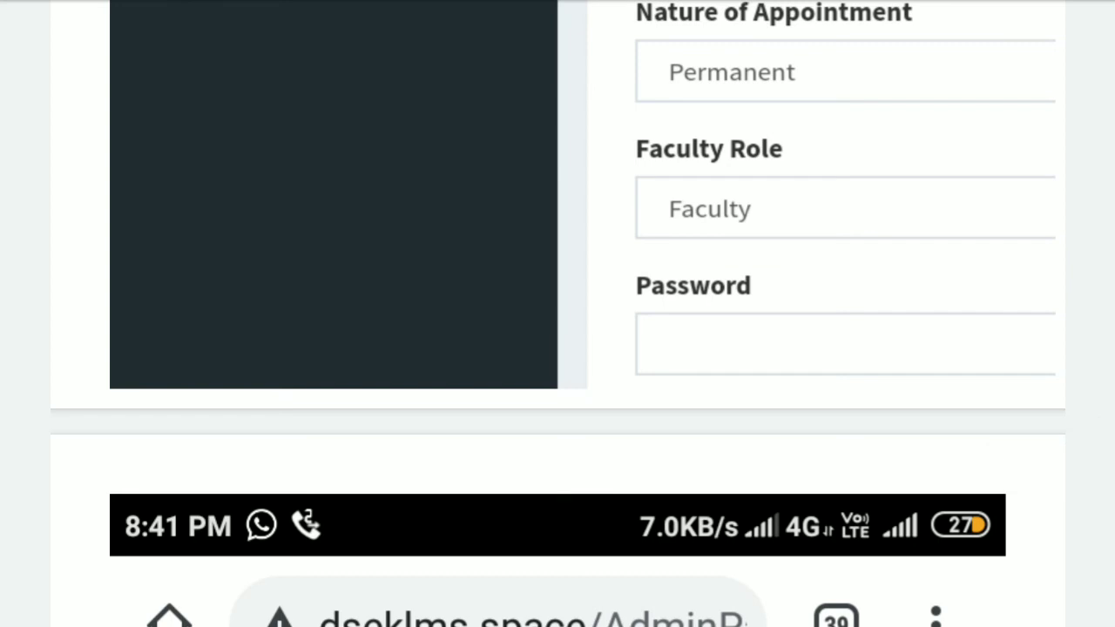
Read through the Manage Students form on page 6, from District (CEO) down to Add Student.
scroll(868, 384, down, 5)
scroll(846, 406, down, 3)
scroll(834, 366, down, 7)
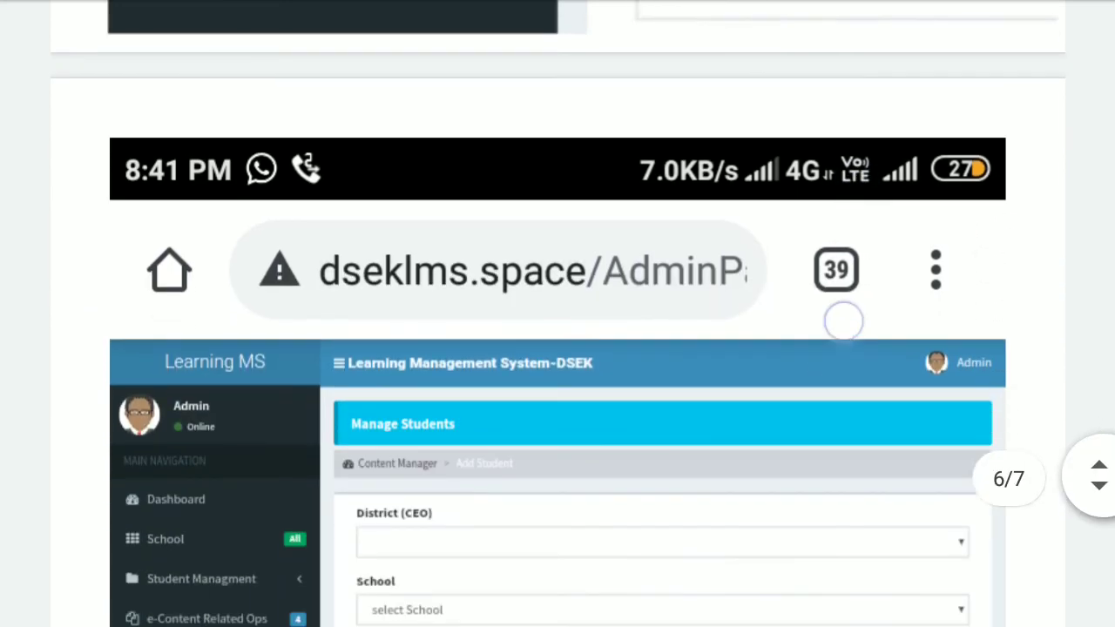
scroll(796, 407, down, 4)
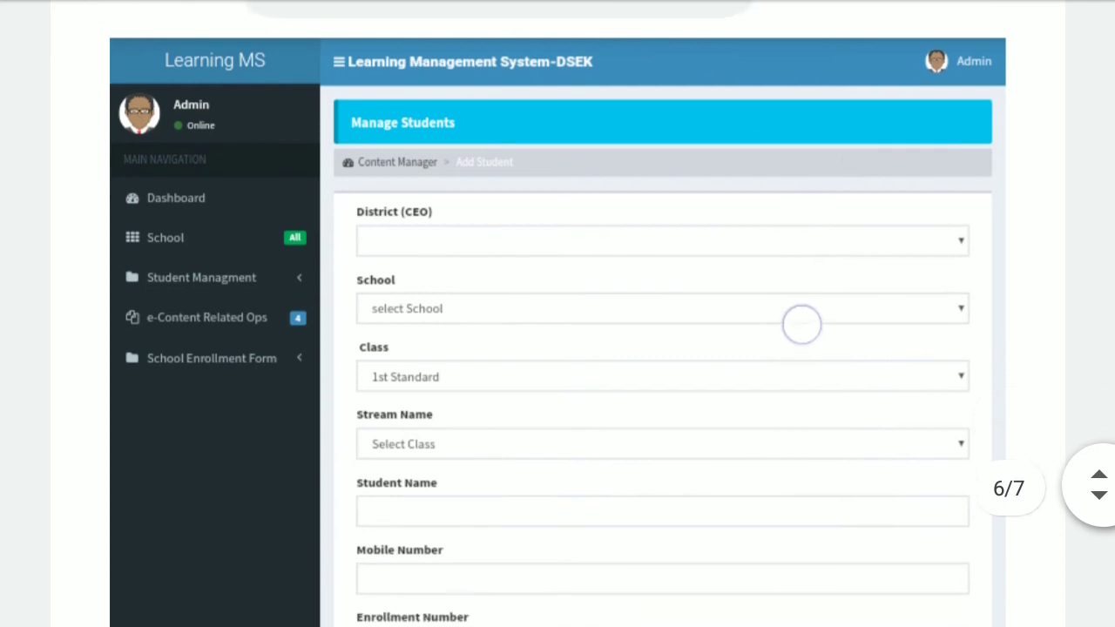
scroll(783, 297, down, 1)
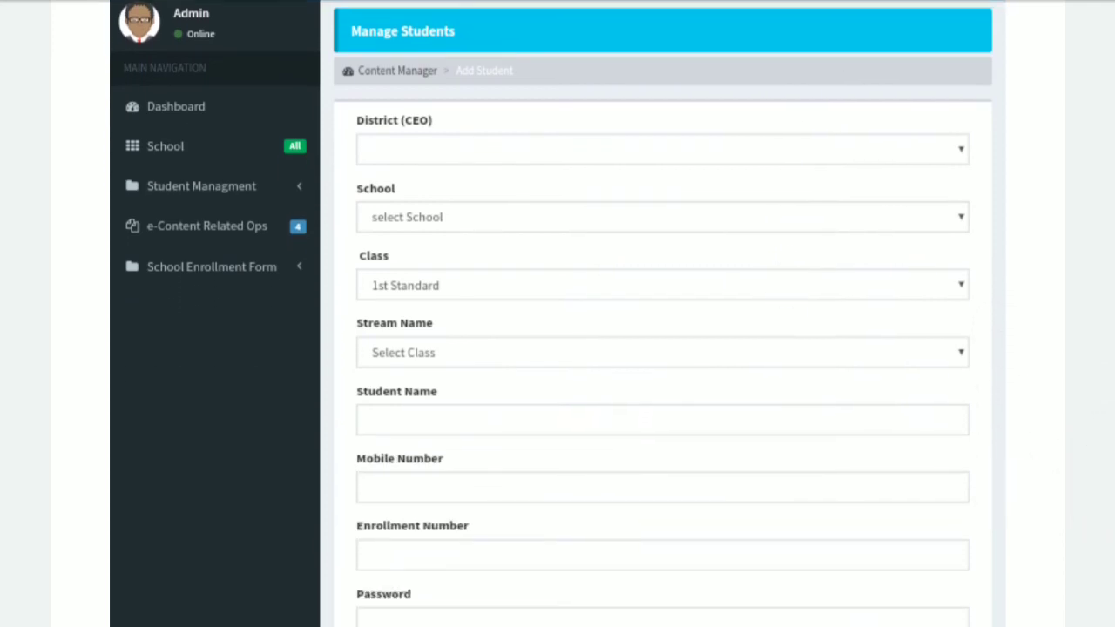
scroll(189, 200, down, 1)
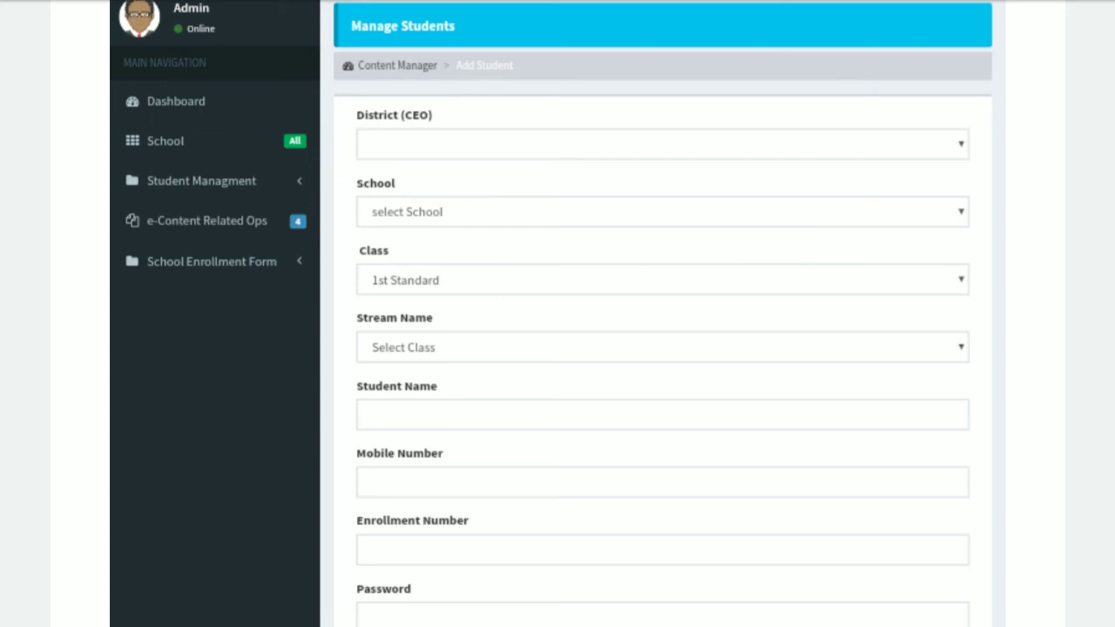
scroll(659, 369, down, 2)
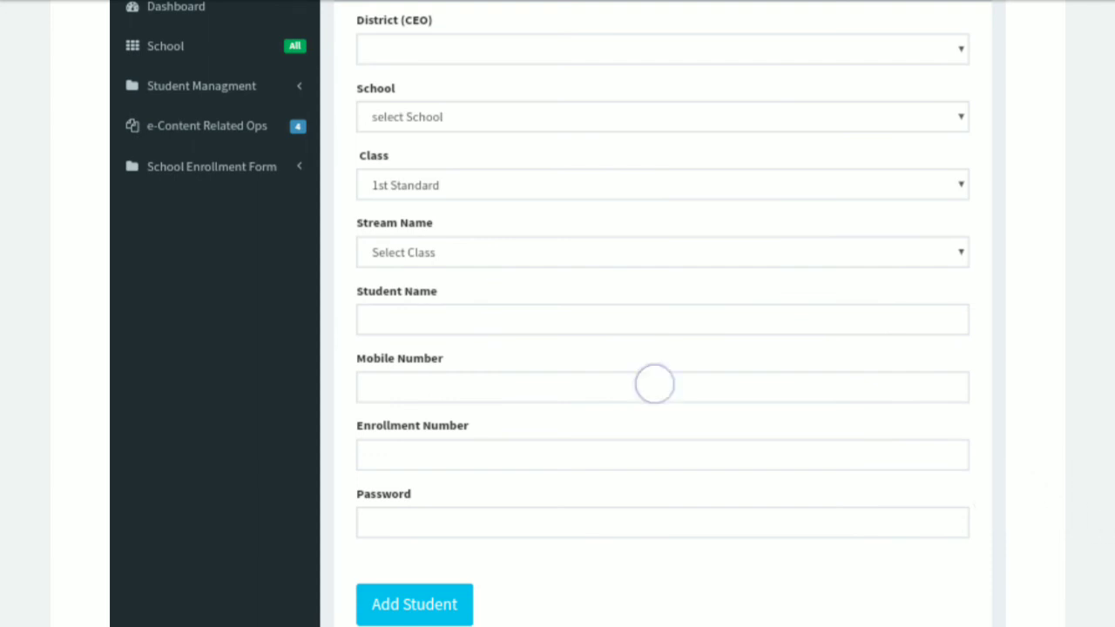
scroll(622, 268, down, 3)
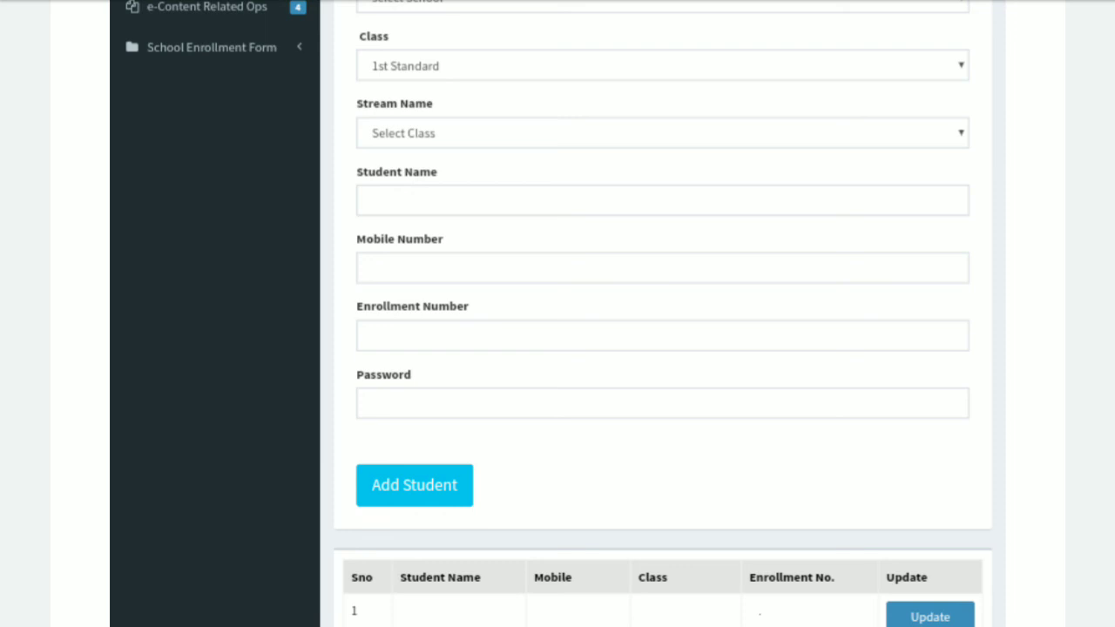
Examine the student table with its Update options and continue to the guide's closing page.
scroll(689, 388, down, 3)
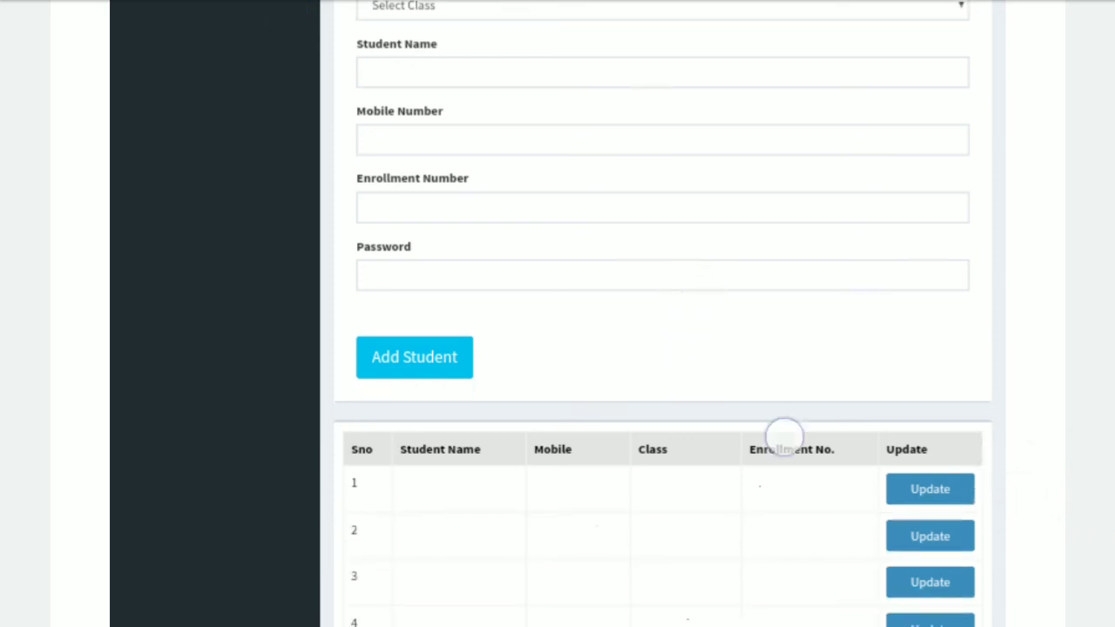
scroll(784, 441, down, 3)
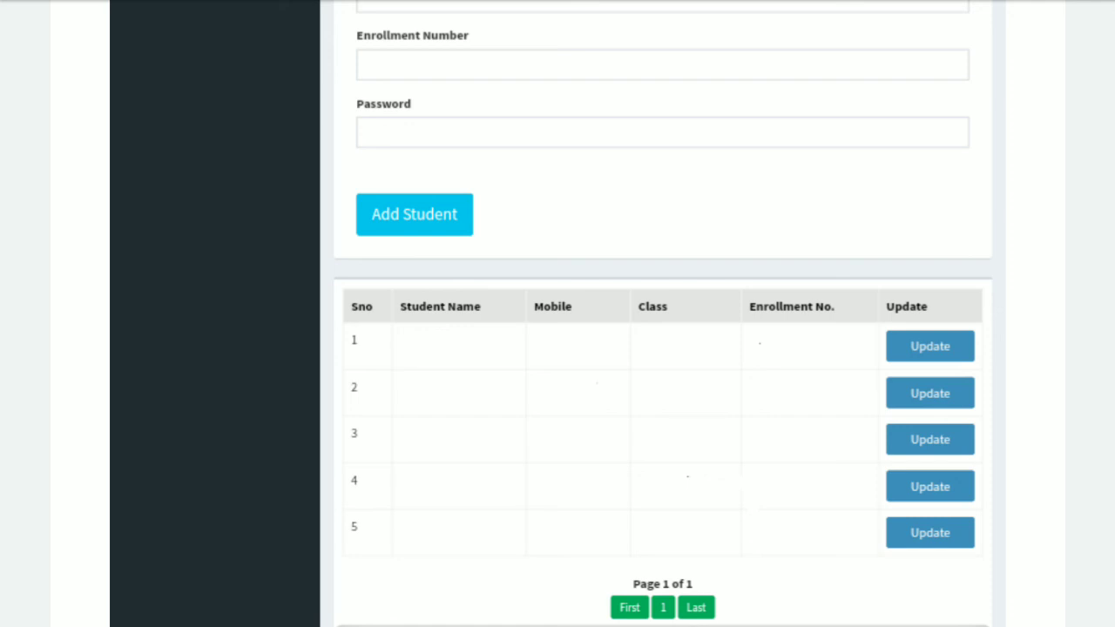
scroll(634, 441, down, 3)
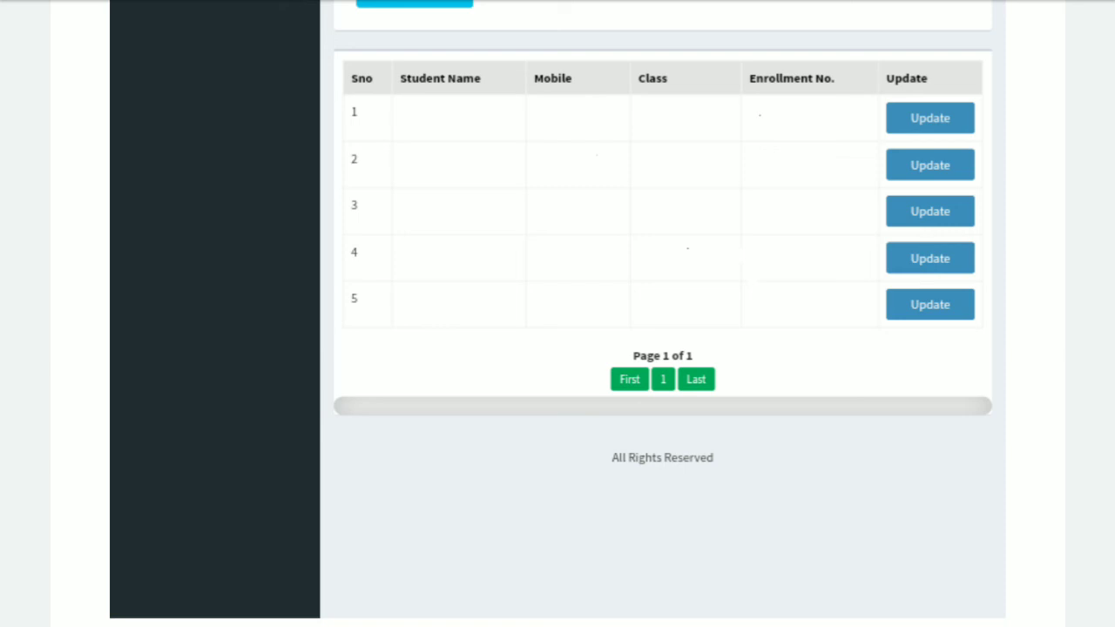
scroll(683, 514, down, 7)
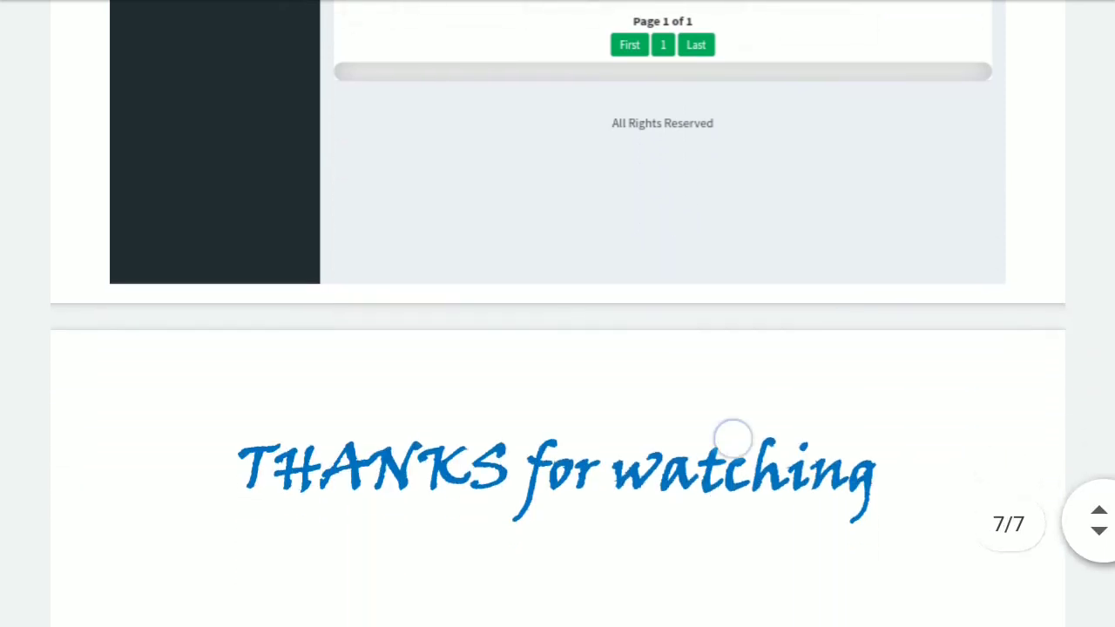